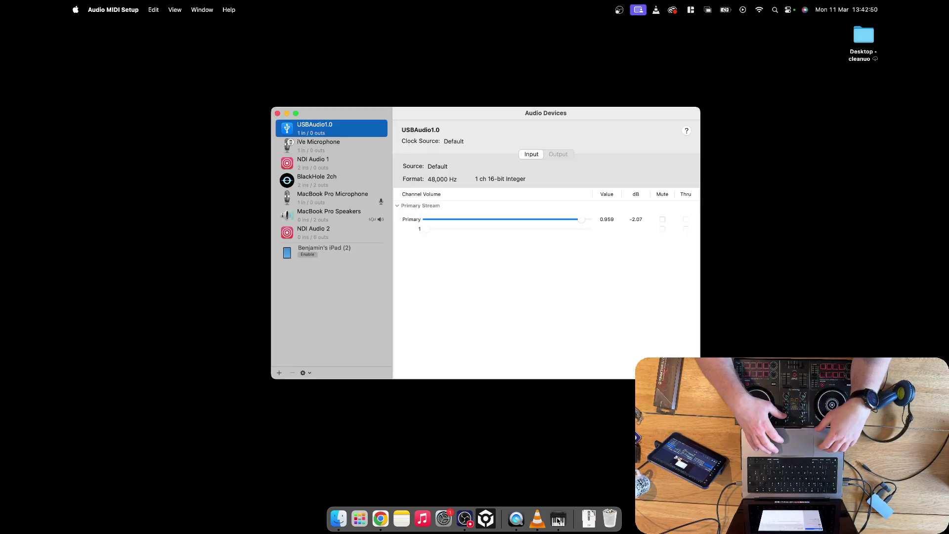
Bring up Audio MIDI Setup through a Spotlight search for 'mid' and move its Audio Devices window up-left
{"action": "key", "text": "super+space"}
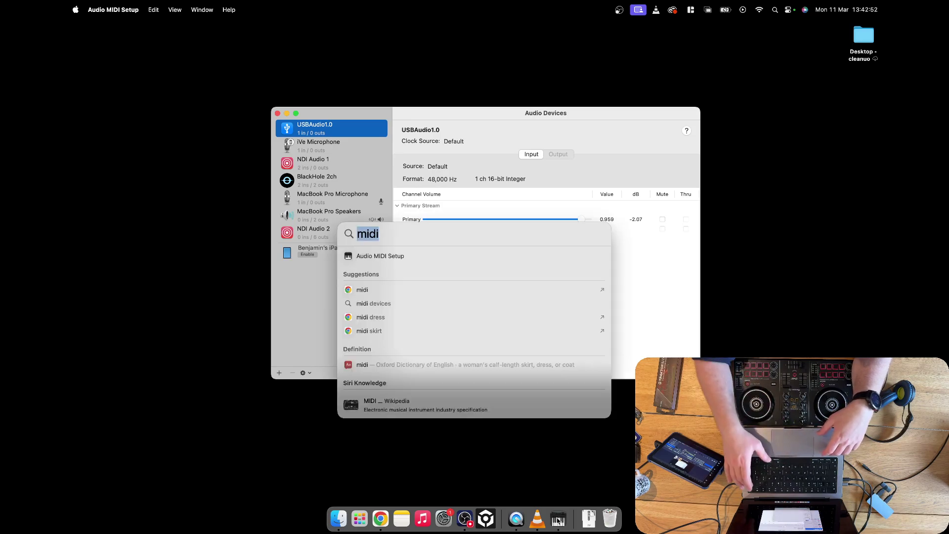
{"action": "key", "text": "BackSpace"}
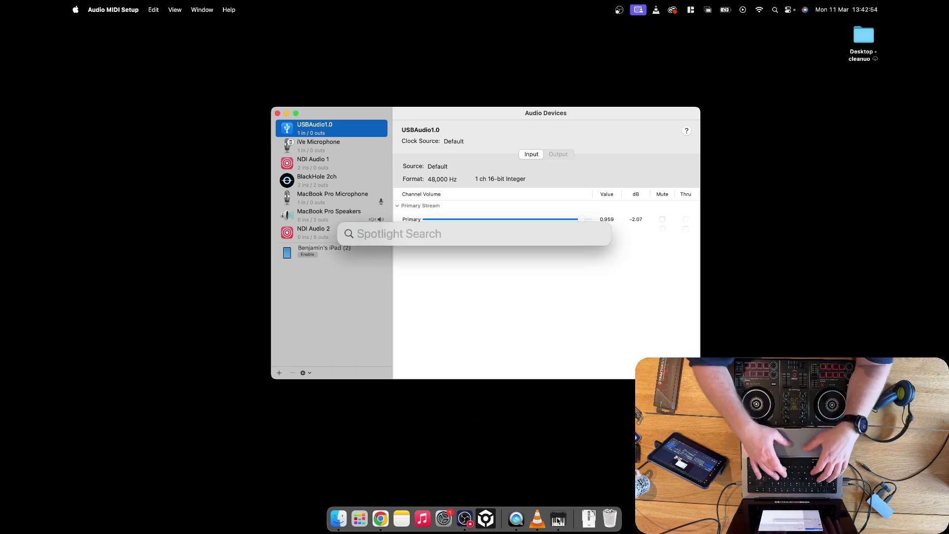
{"action": "type", "text": "mid"}
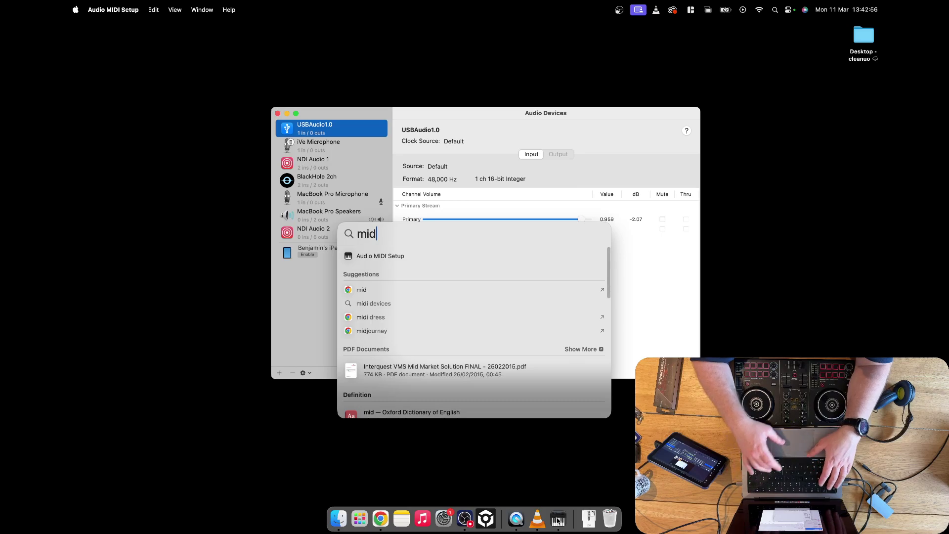
{"action": "key", "text": "BackSpace"}
{"action": "key", "text": "BackSpace"}
{"action": "key", "text": "BackSpace"}
{"action": "key", "text": "Escape"}
{"action": "key", "text": "super+space"}
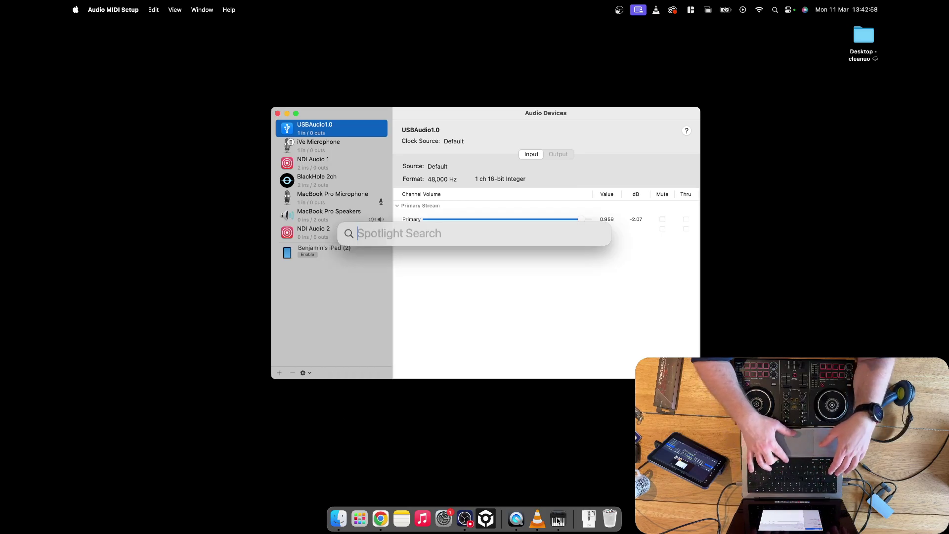
{"action": "type", "text": "midi"}
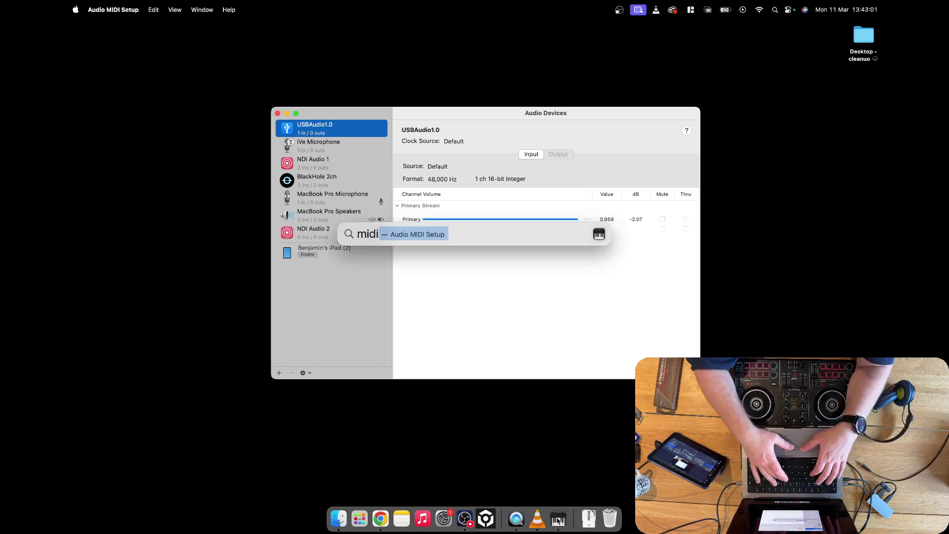
{"action": "key", "text": "Return"}
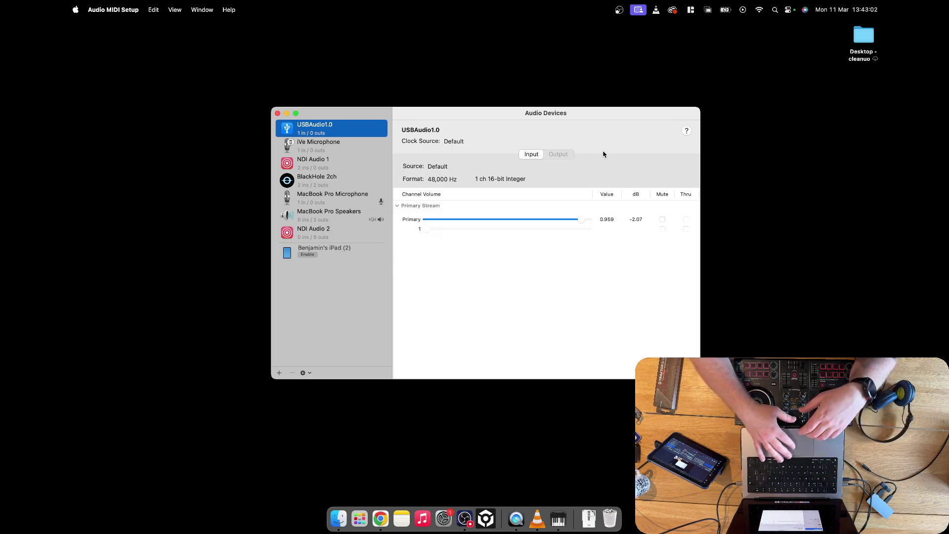
{"action": "left_click_drag", "start_coordinate": [592, 113], "coordinate": [572, 65]}
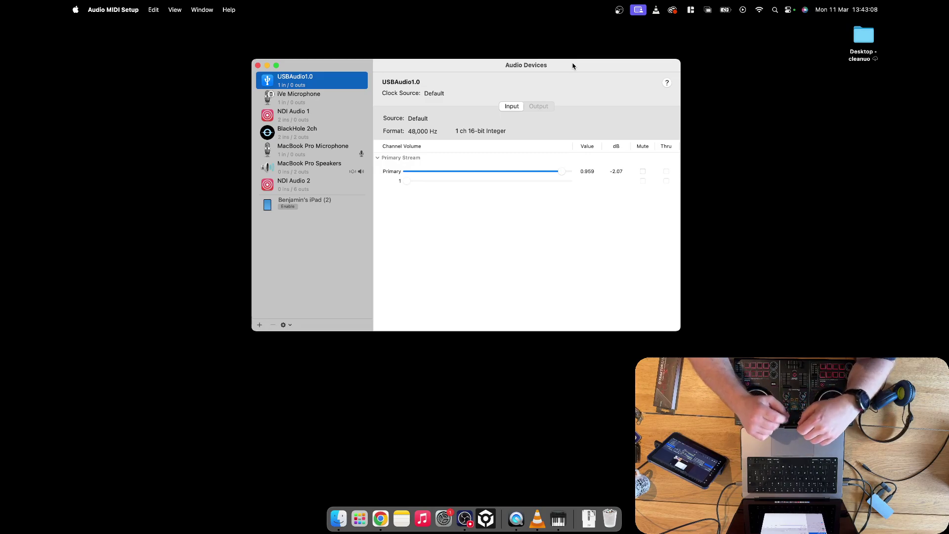
Create a new Aggregate Device with MacBook Pro Speakers ticked as its first subdevice
{"action": "left_click", "coordinate": [260, 325]}
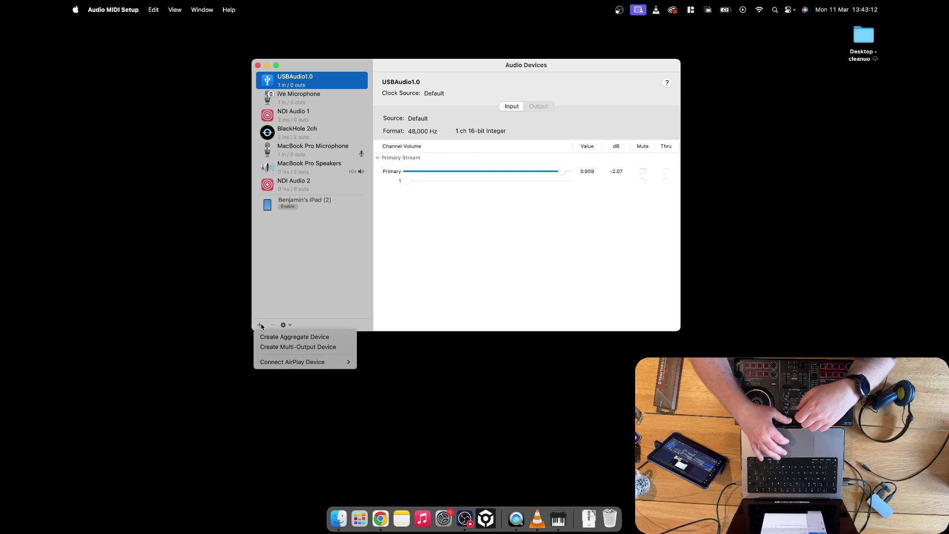
{"action": "left_click", "coordinate": [331, 338]}
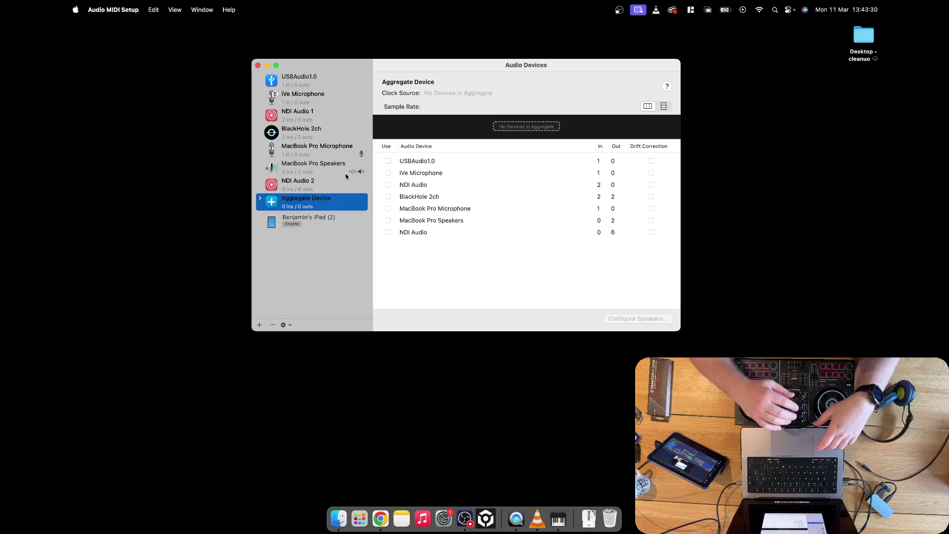
{"action": "left_click", "coordinate": [388, 221]}
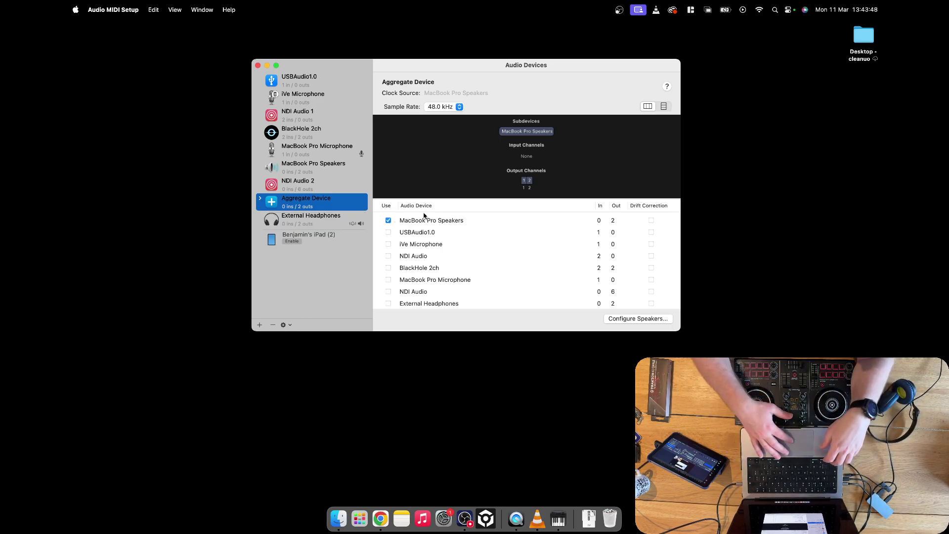
Tick External Headphones in the Aggregate Device for 4 outputs, then close the Audio Devices window
{"action": "scroll", "coordinate": [428, 265], "scroll_direction": "down", "scroll_amount": 1}
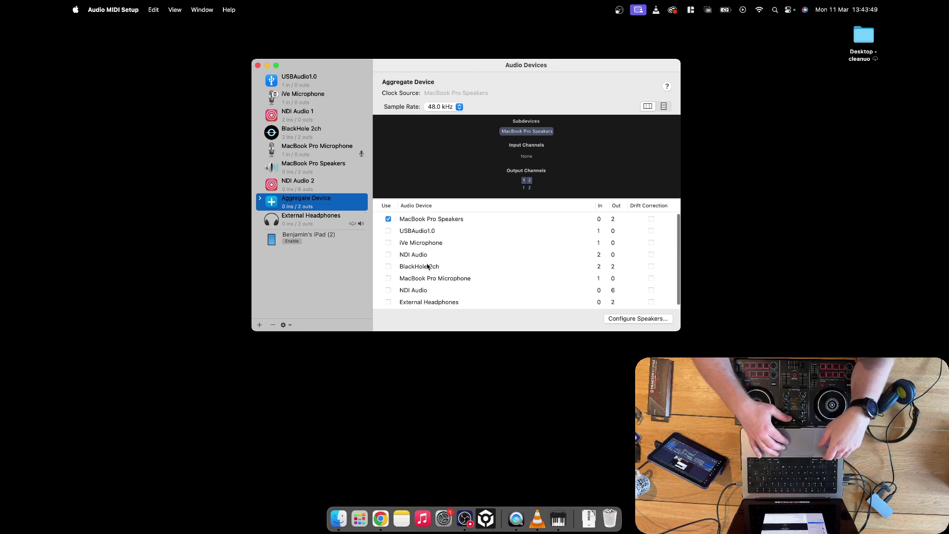
{"action": "left_click", "coordinate": [388, 298]}
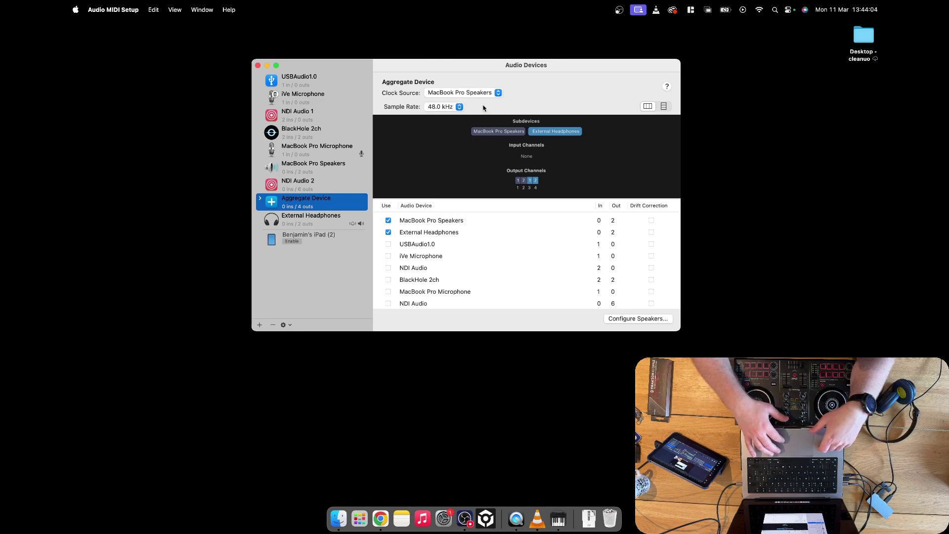
{"action": "left_click", "coordinate": [258, 65]}
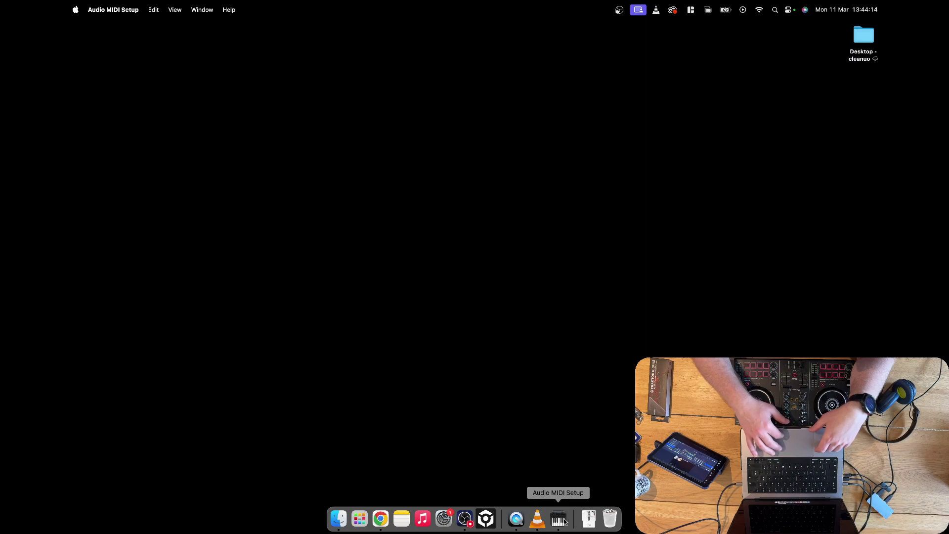
Launch rekordbox from the Dock to get the 2-deck Performance view
{"action": "left_click", "coordinate": [491, 518]}
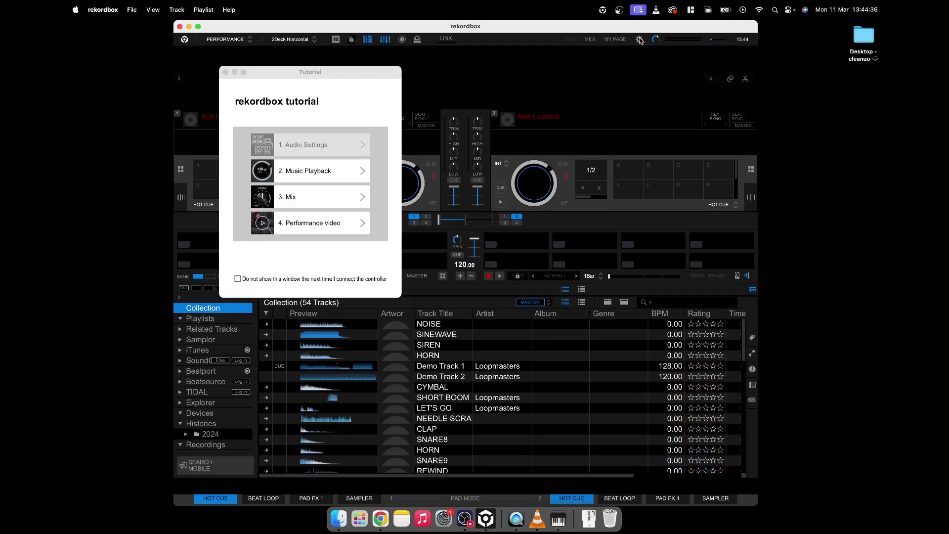
Dismiss the tutorial, then set Preferences > Audio device to Aggregate Device at 48000 Hz
{"action": "left_click", "coordinate": [226, 74]}
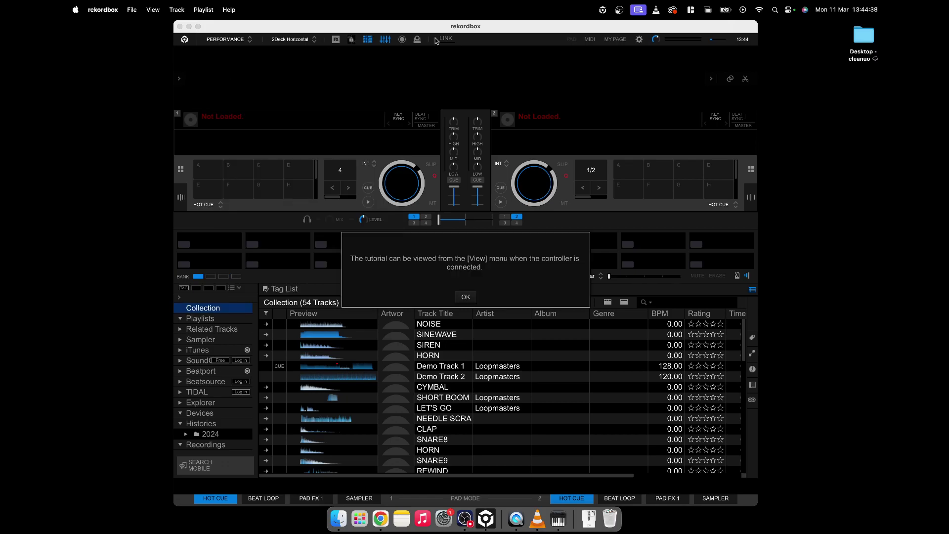
{"action": "left_click", "coordinate": [462, 296]}
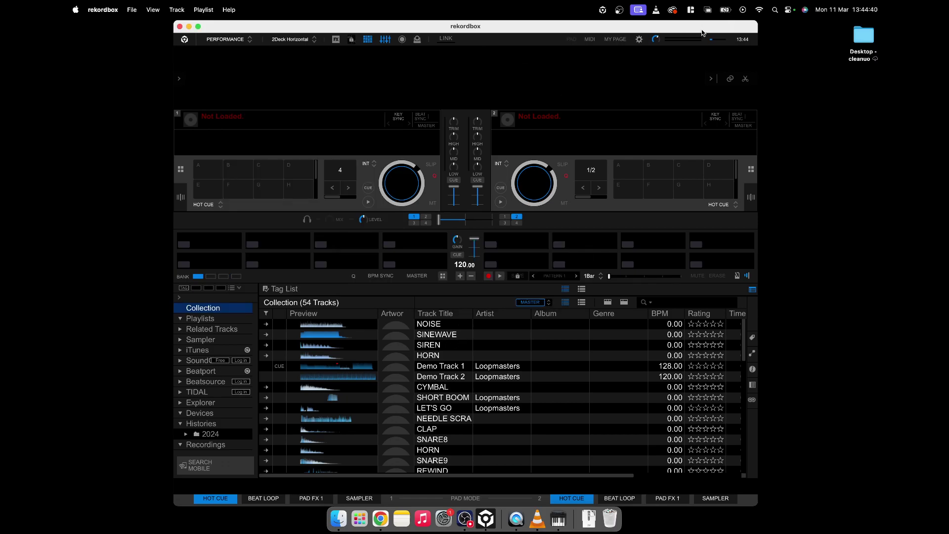
{"action": "left_click", "coordinate": [639, 40]}
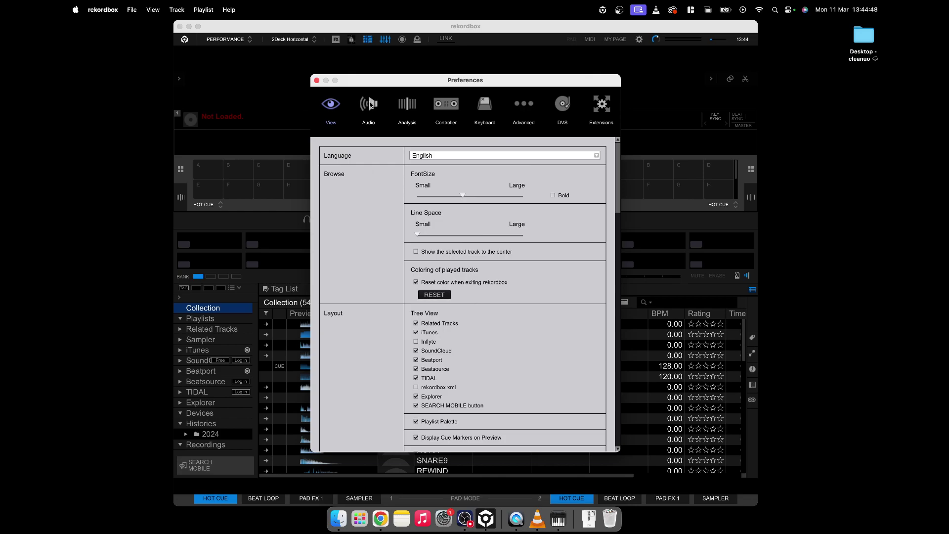
{"action": "left_click", "coordinate": [371, 105]}
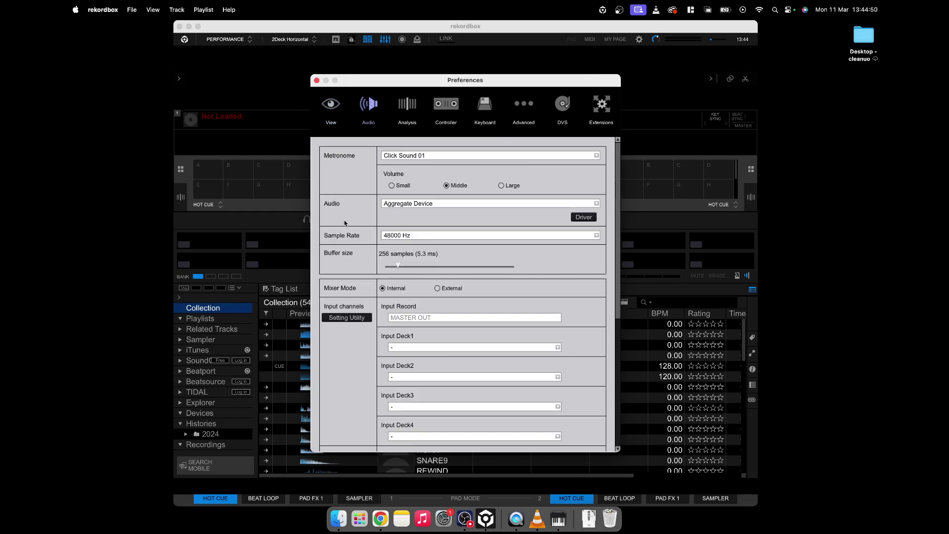
{"action": "left_click", "coordinate": [417, 204]}
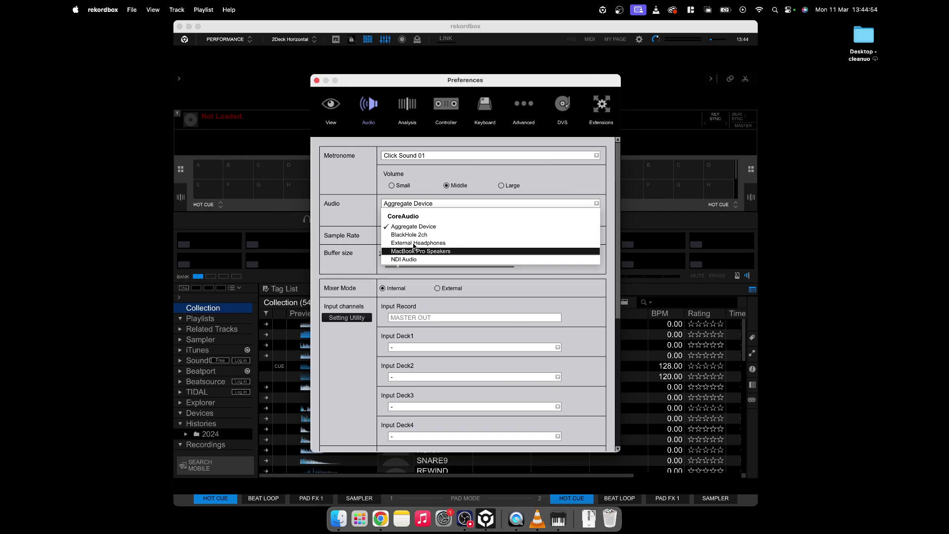
{"action": "left_click", "coordinate": [364, 214]}
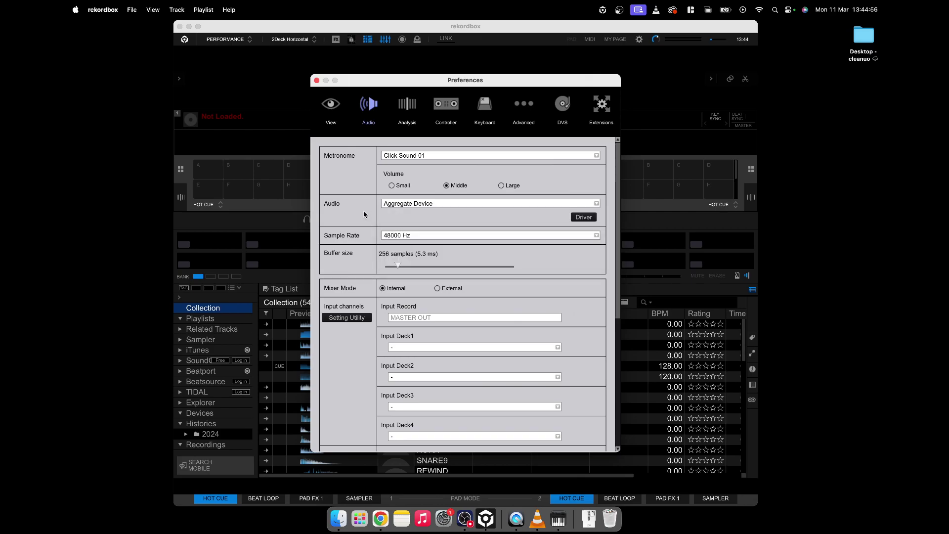
{"action": "left_click", "coordinate": [405, 204]}
{"action": "left_click", "coordinate": [404, 206]}
Keep Master Output on Aggregate Device : MASTER and route Headphones Output to Aggregate Device : PHONES
{"action": "scroll", "coordinate": [336, 233], "scroll_direction": "down", "scroll_amount": 3}
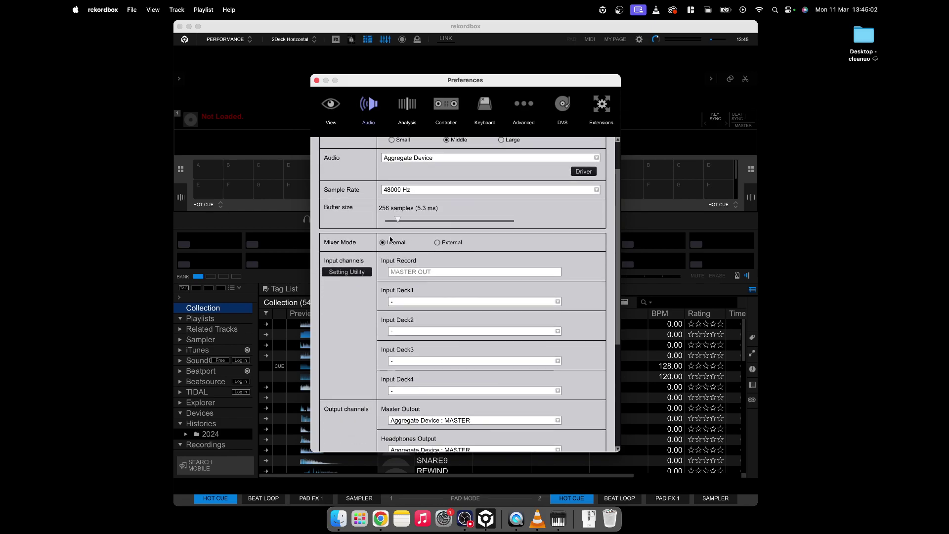
{"action": "scroll", "coordinate": [363, 243], "scroll_direction": "down", "scroll_amount": 9}
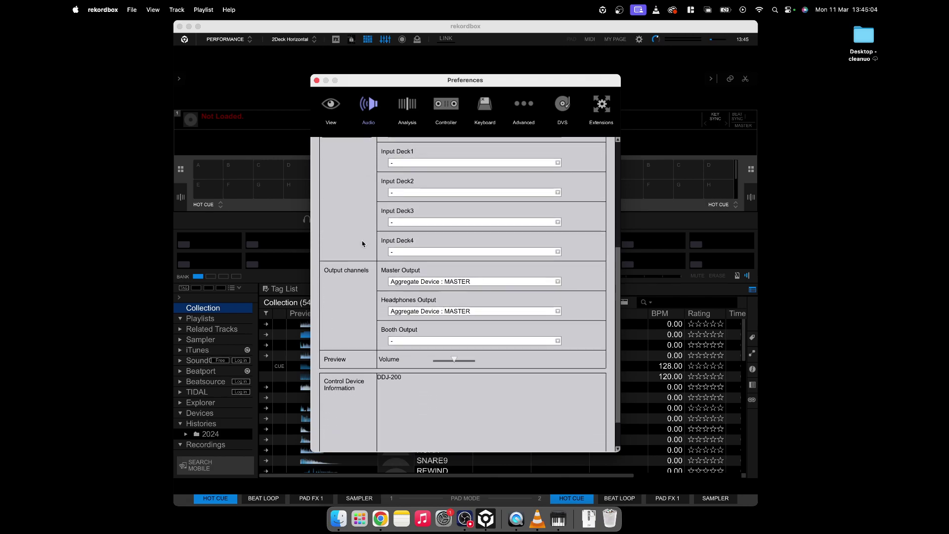
{"action": "scroll", "coordinate": [363, 243], "scroll_direction": "down", "scroll_amount": 3}
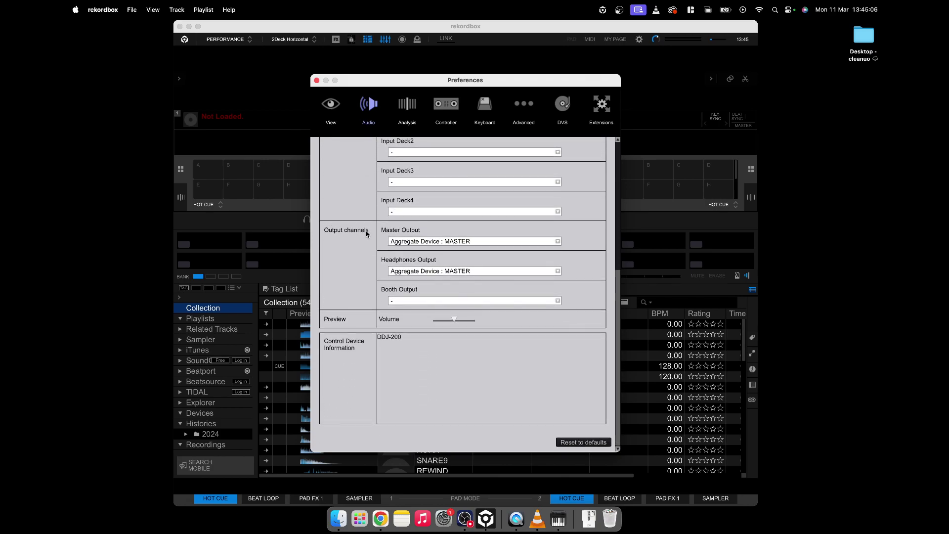
{"action": "left_click", "coordinate": [420, 242]}
{"action": "left_click", "coordinate": [424, 243]}
{"action": "left_click", "coordinate": [424, 242]}
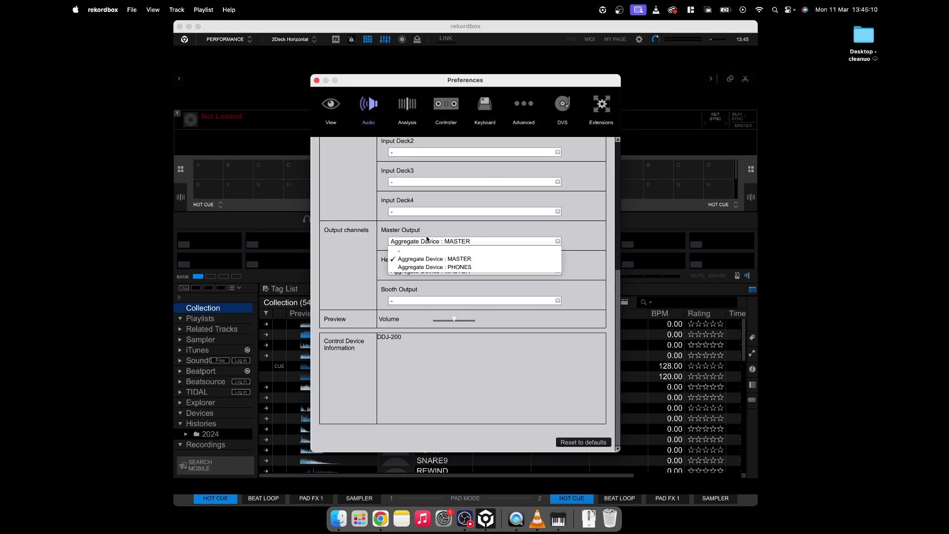
{"action": "left_click", "coordinate": [429, 260]}
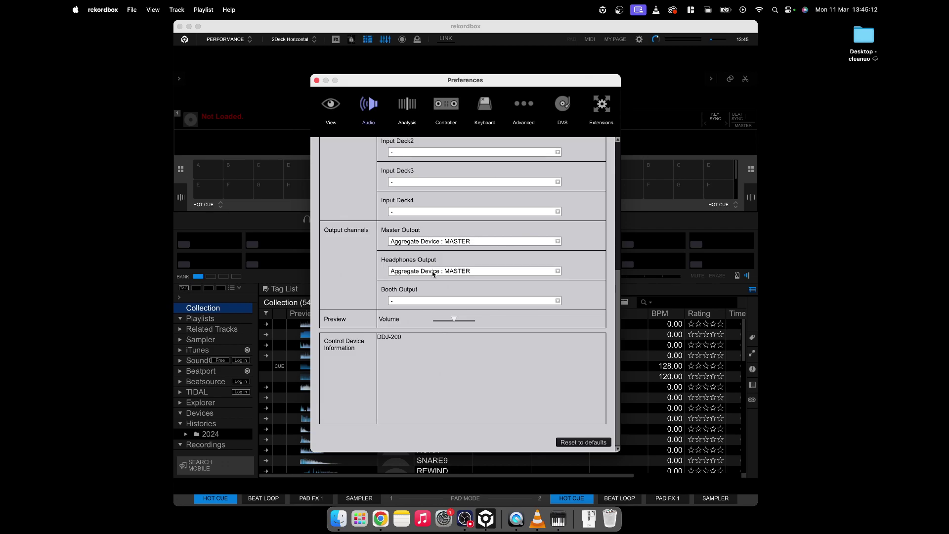
{"action": "left_click", "coordinate": [433, 274]}
{"action": "left_click", "coordinate": [435, 297]}
Close Preferences and expand the Beatport > My Playlists section in the browser
{"action": "left_click", "coordinate": [316, 81]}
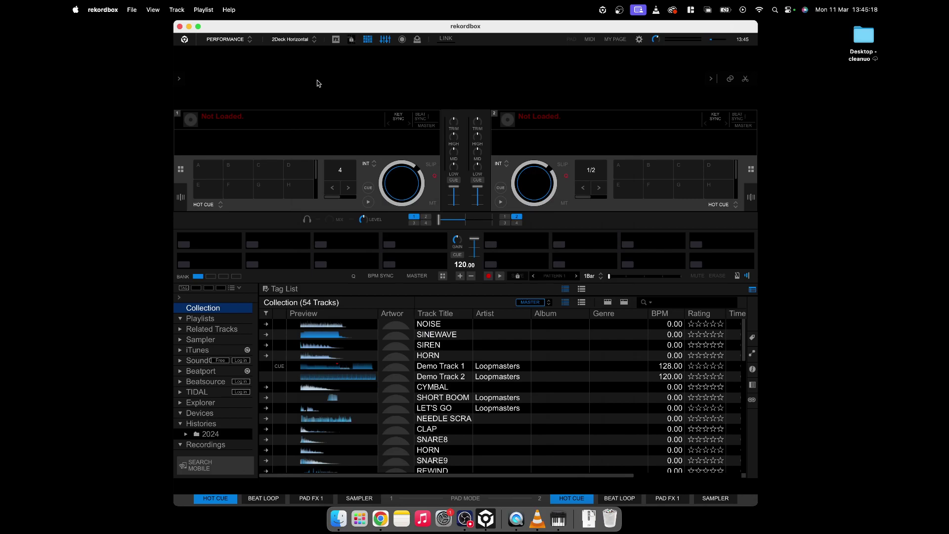
{"action": "left_click", "coordinate": [214, 435]}
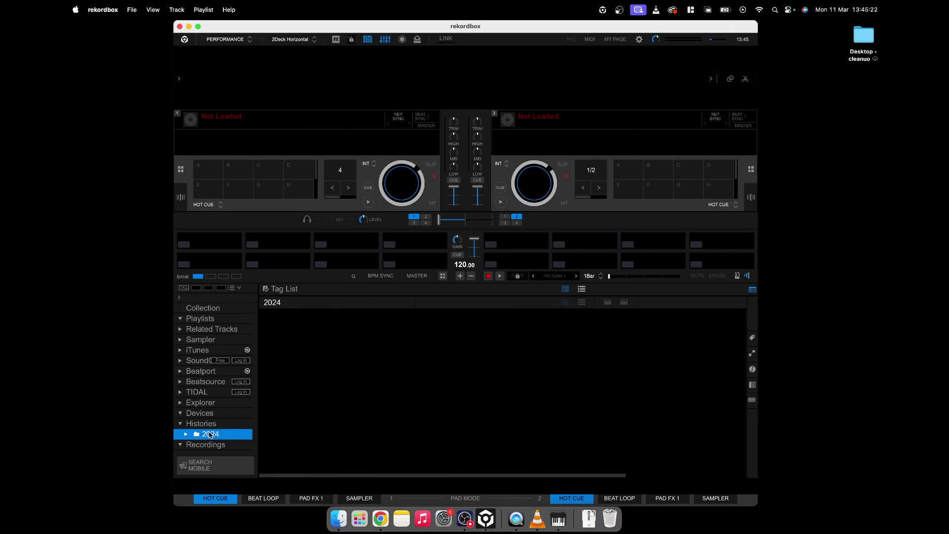
{"action": "left_click", "coordinate": [198, 372]}
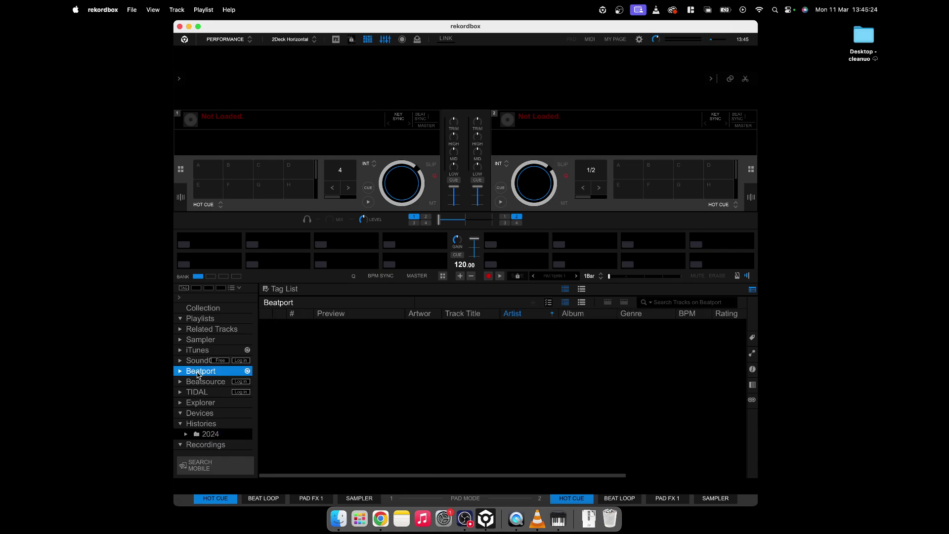
{"action": "left_click", "coordinate": [180, 372]}
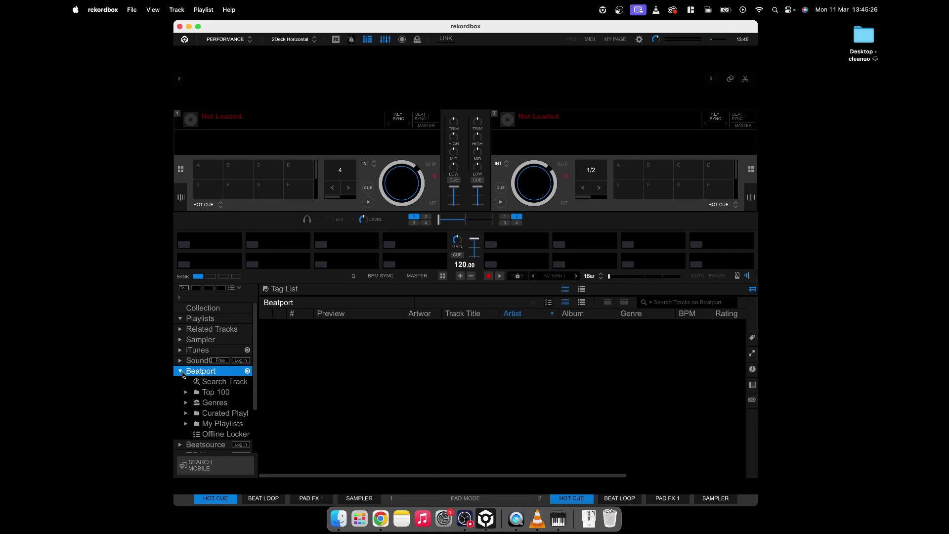
{"action": "scroll", "coordinate": [207, 385], "scroll_direction": "down", "scroll_amount": 3}
{"action": "left_click", "coordinate": [218, 392]}
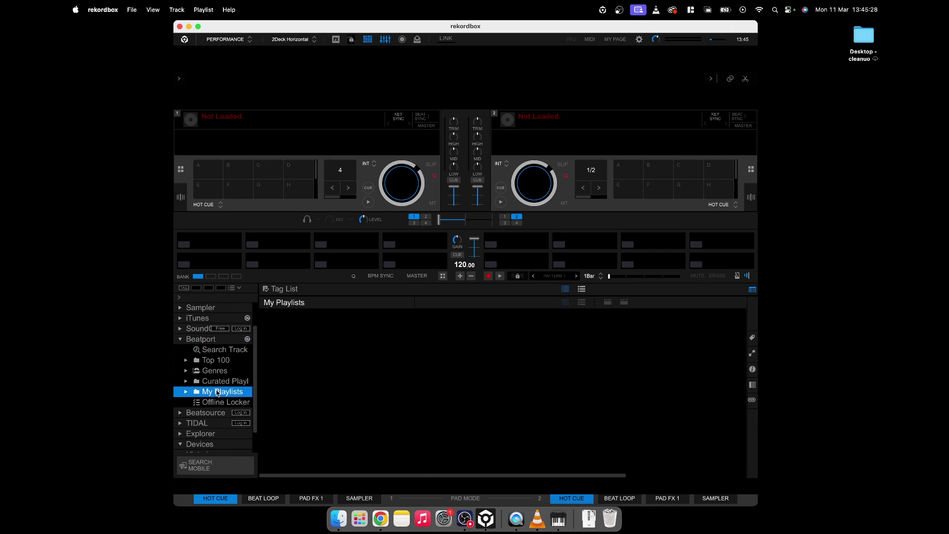
From the letsdoethis playlist, load leavemealone onto deck 1 and adore u onto deck 2
{"action": "left_click", "coordinate": [185, 392]}
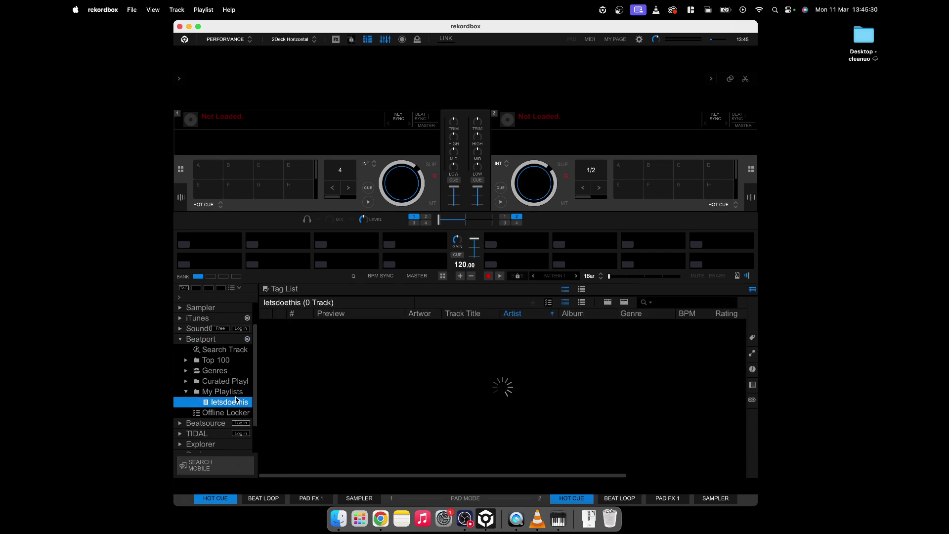
{"action": "double_click", "coordinate": [359, 324]}
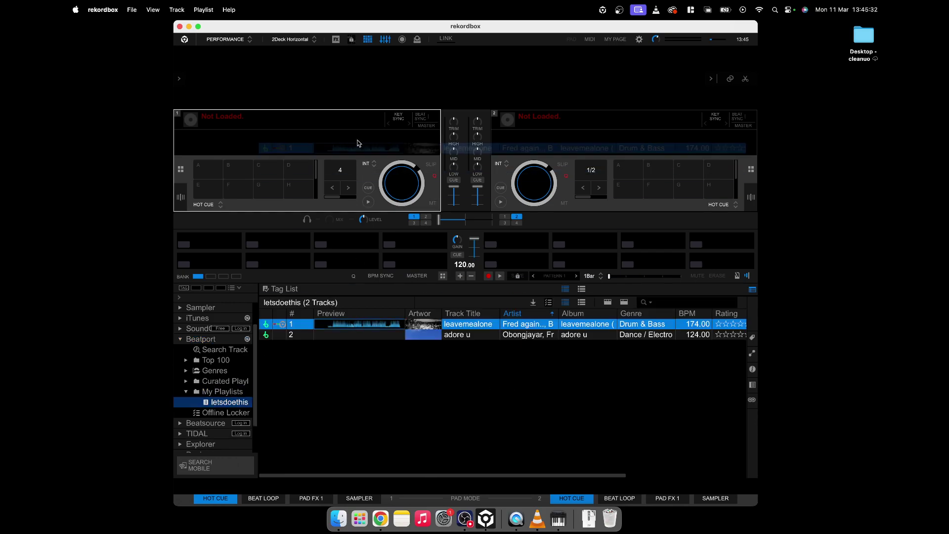
{"action": "left_click_drag", "start_coordinate": [463, 340], "coordinate": [642, 127]}
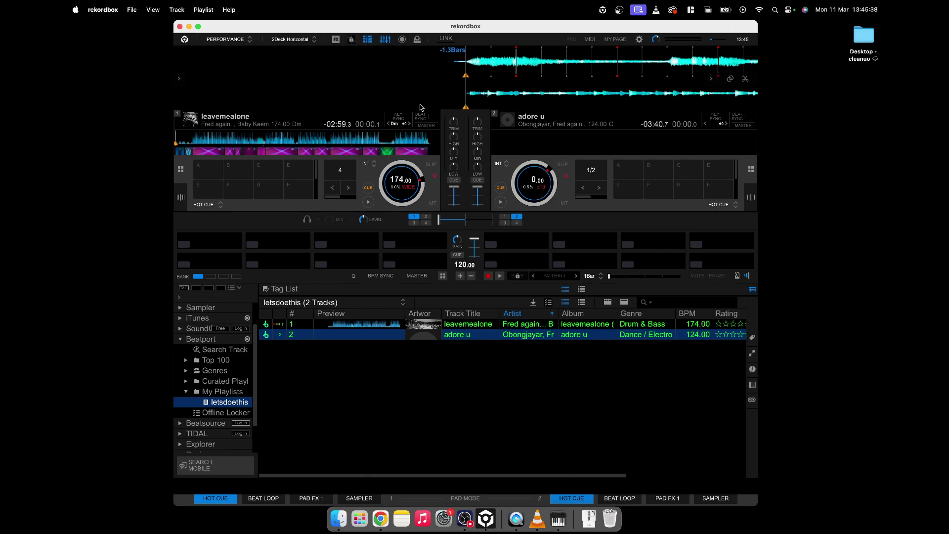
Move the rekordbox window toward the left of the screen
{"action": "left_click_drag", "start_coordinate": [497, 30], "coordinate": [391, 25]}
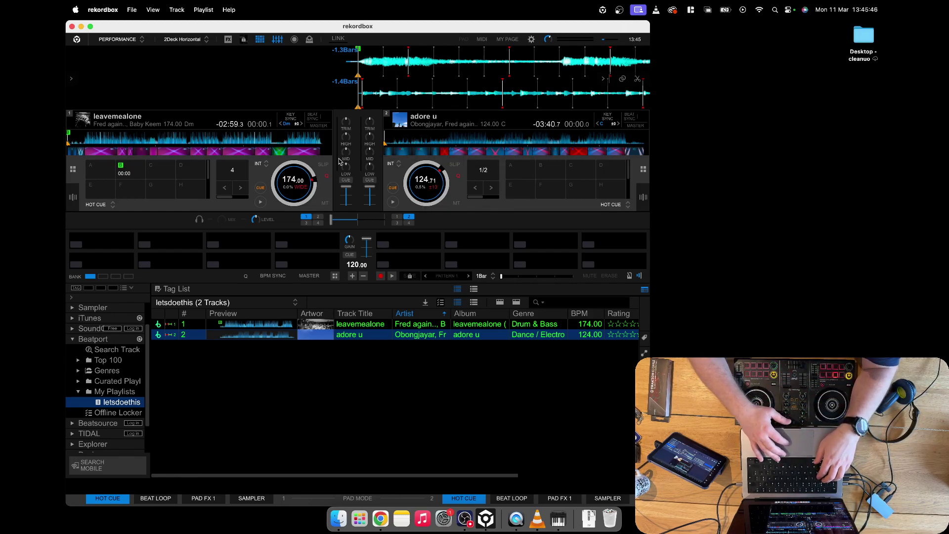
{"action": "mouse_move", "coordinate": [305, 185]}
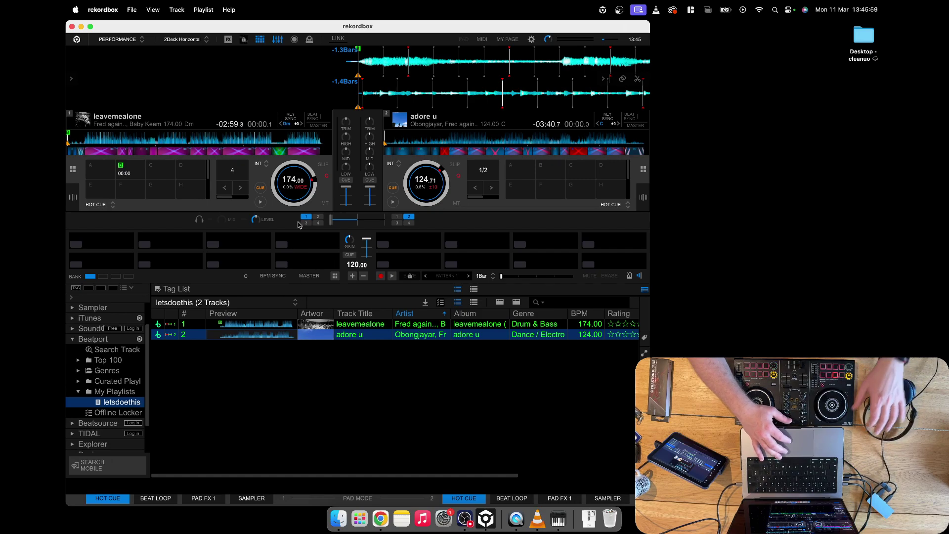
Start leavemealone playing on deck 1, then adore u on deck 2
{"action": "key", "text": "XF86AudioRaiseVolume"}
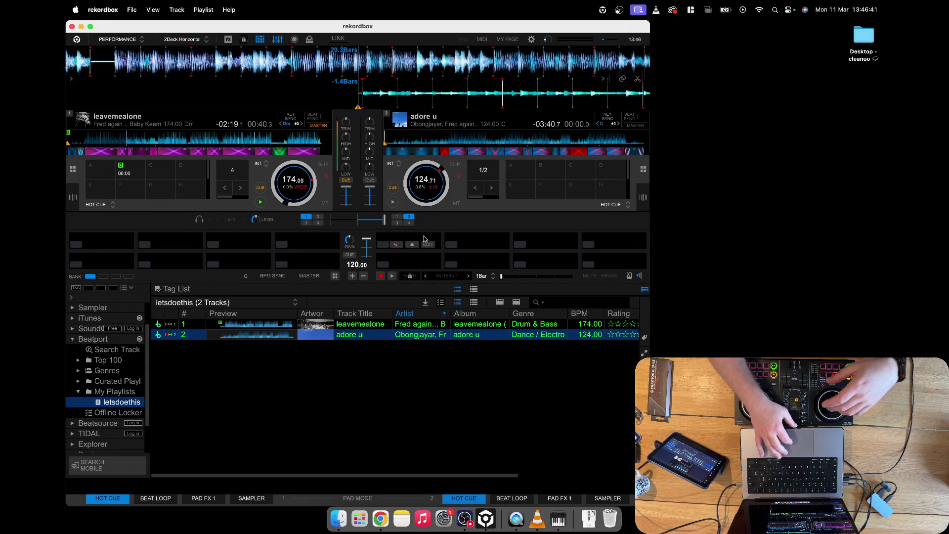
{"action": "left_click", "coordinate": [394, 202]}
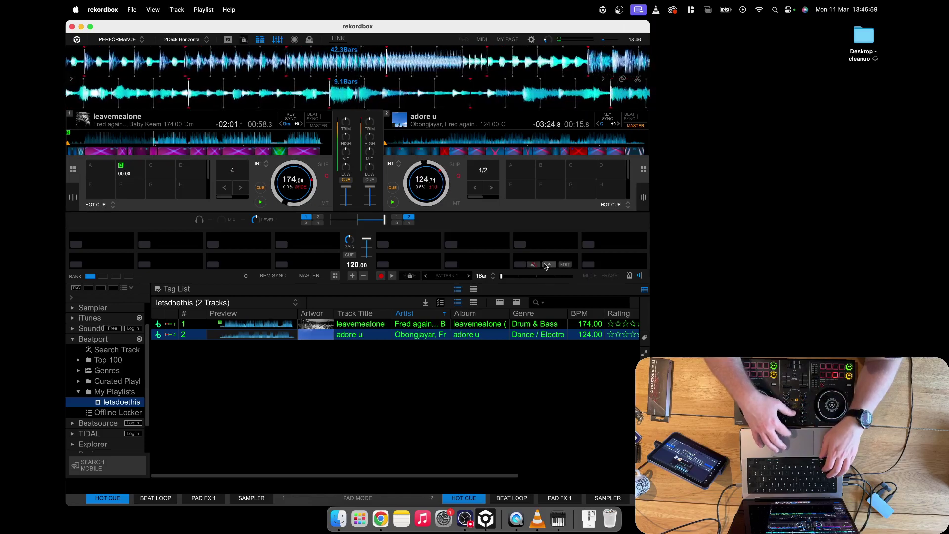
{"action": "left_click", "coordinate": [557, 519]}
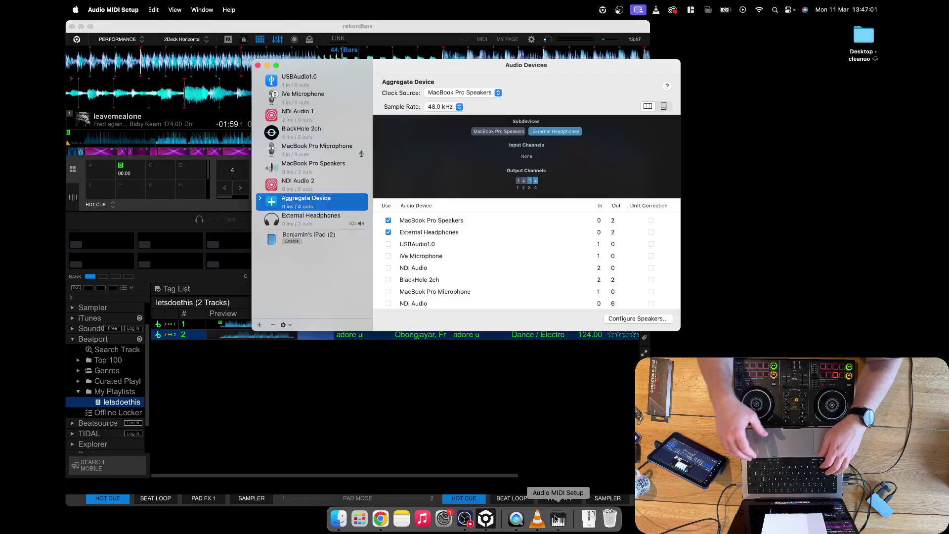